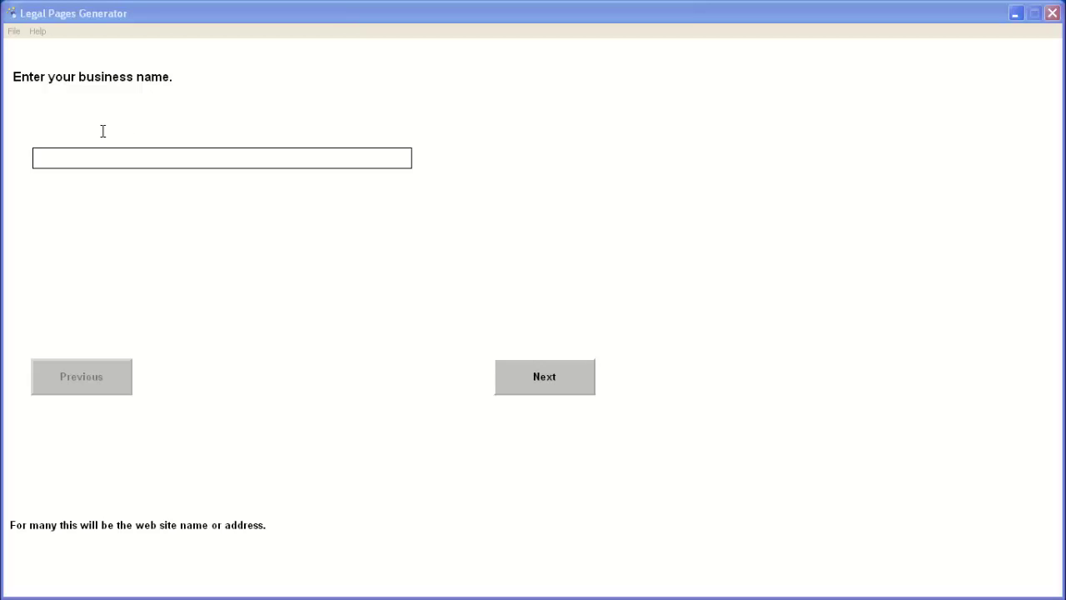
click(103, 154)
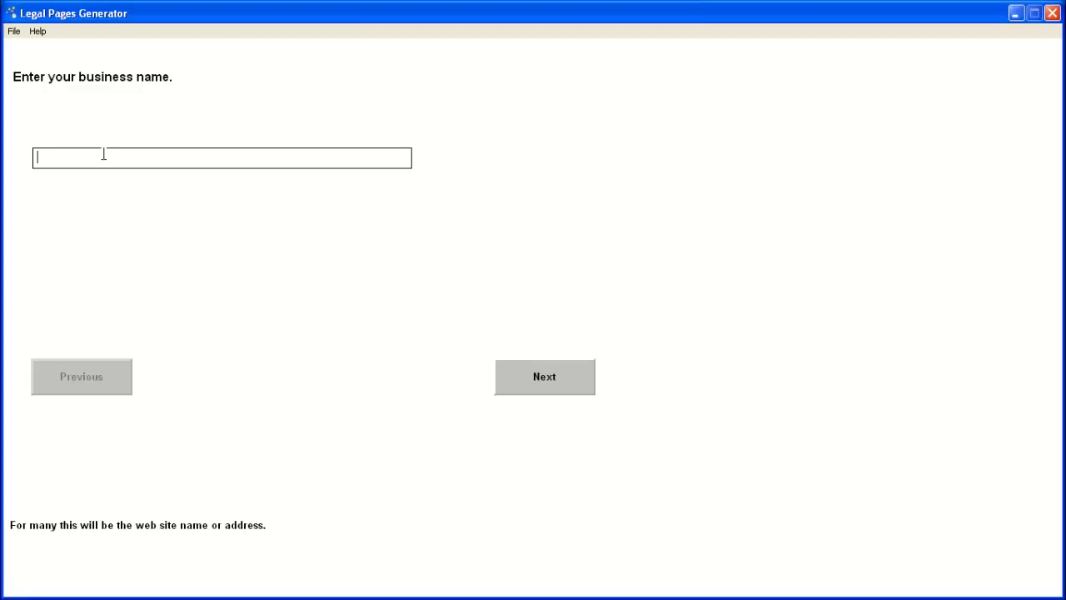
text(Test Bus)
text(iness Name)
click(545, 379)
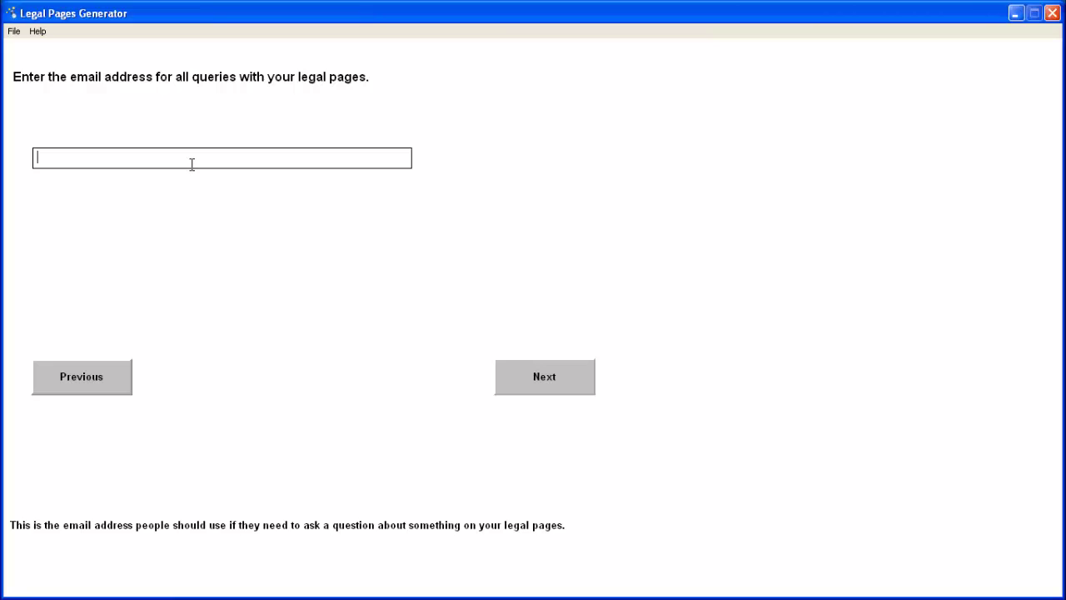
text(test)
text(email@)
text(email.co)
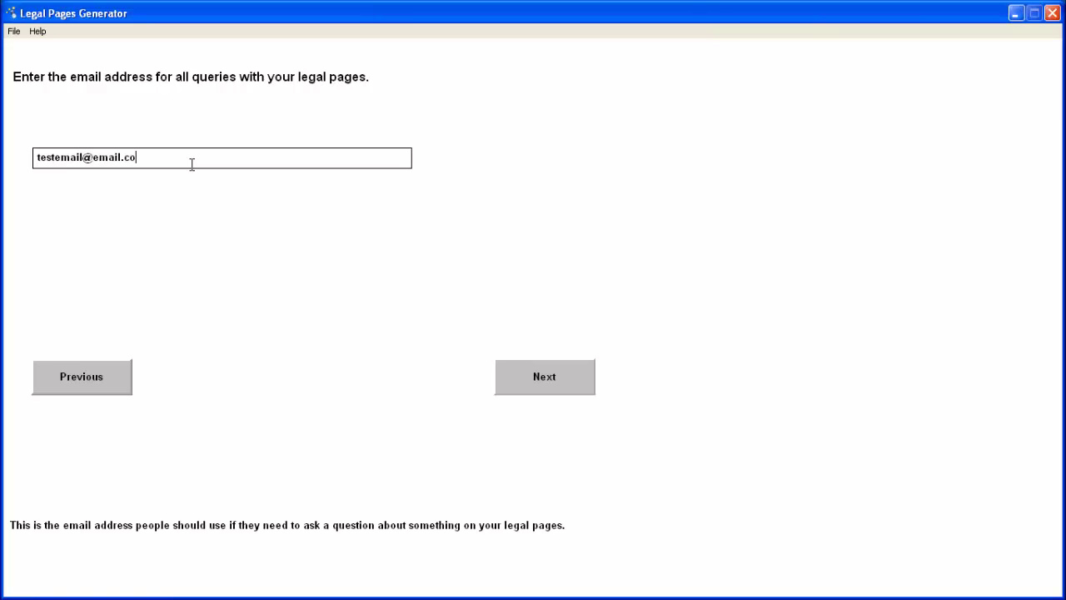
text(m)
- Enter the postal address '123 Test Rd. Columbus, Oh 43119'
click(584, 360)
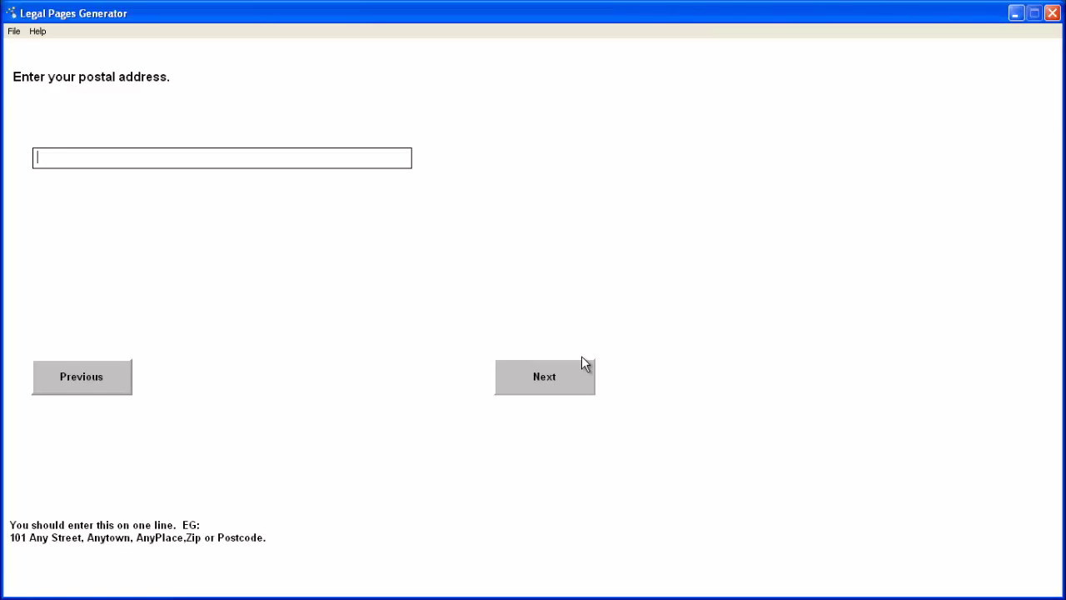
text(1)
text(0)
key(BackSpace)
key(BackSpace)
text(123 )
text(Test )
text(Rd. )
text(Columbus)
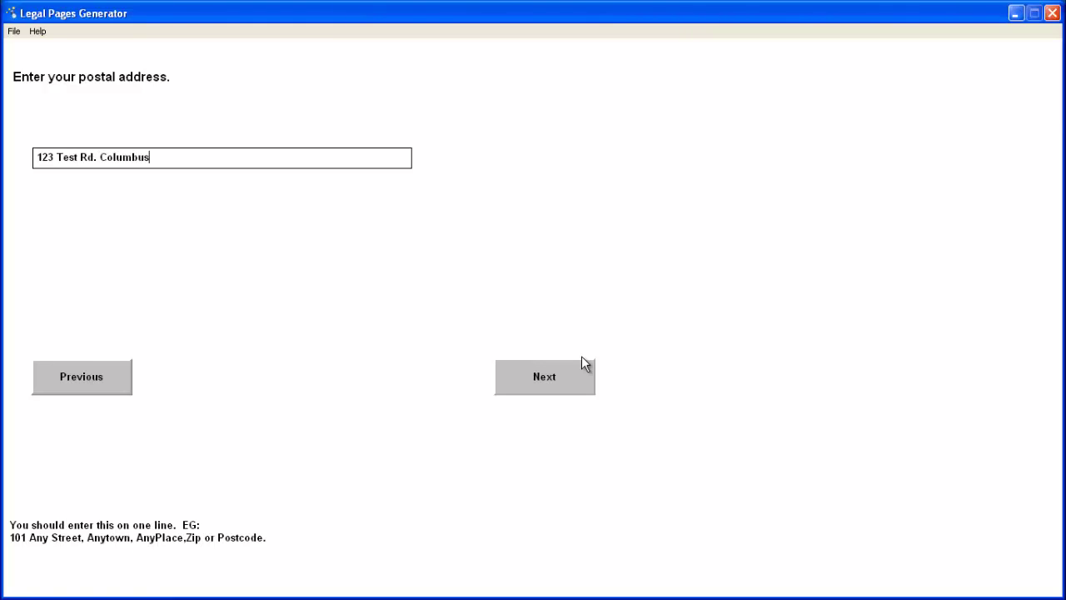
text(, Test)
key(BackSpace)
key(BackSpace)
key(BackSpace)
key(BackSpace)
text(Oh)
text( 431)
text(19)
- Set the governing country to United States of America
click(502, 368)
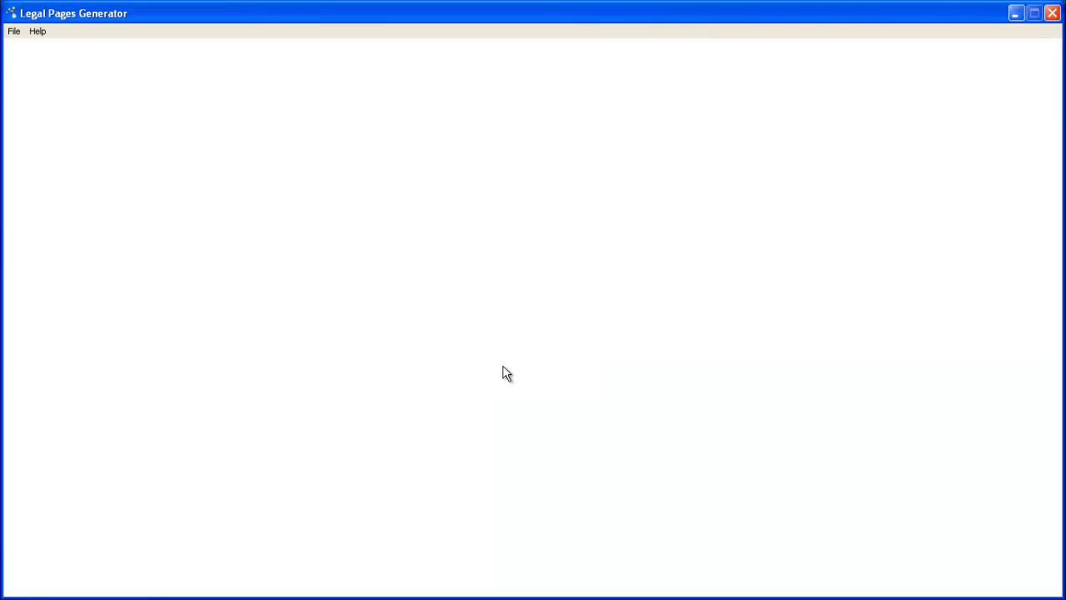
key(BackSpace)
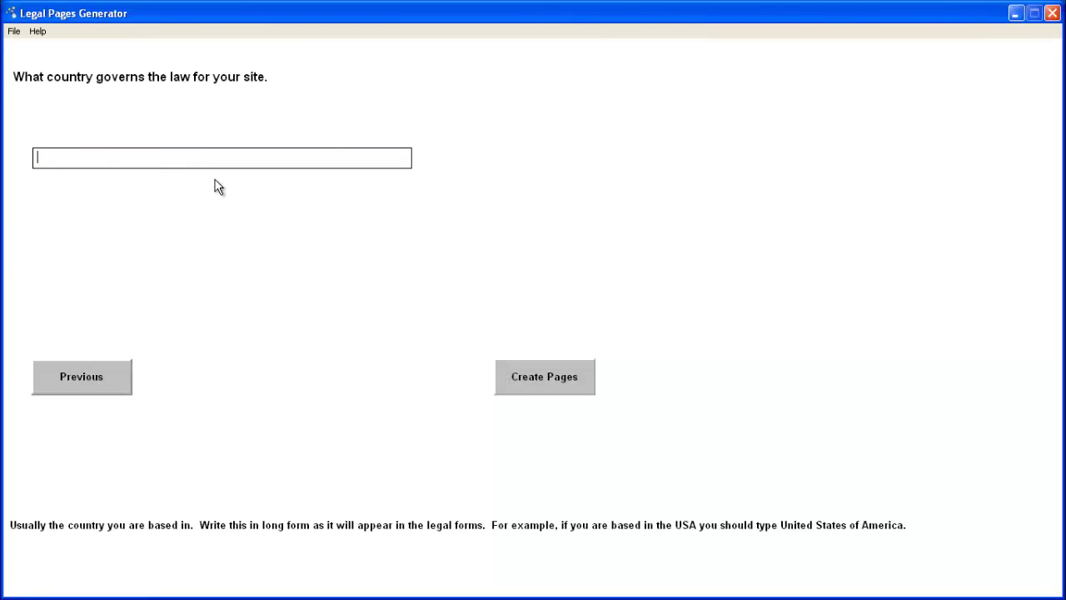
text(United )
text(States o)
text(f America)
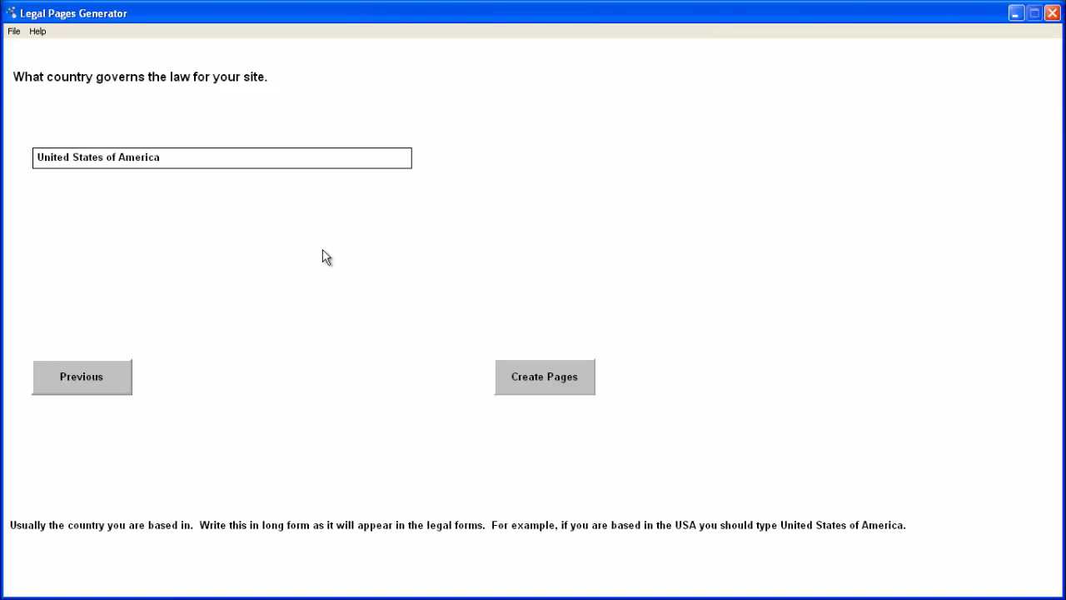
- Create the legal pages with the Desktop as the output folder
click(573, 377)
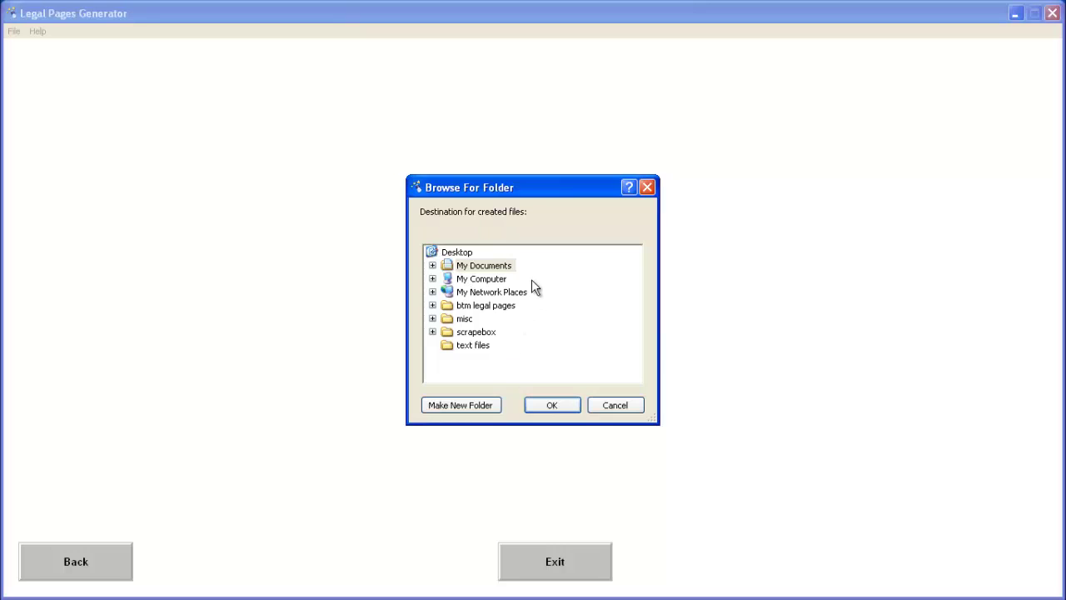
click(456, 253)
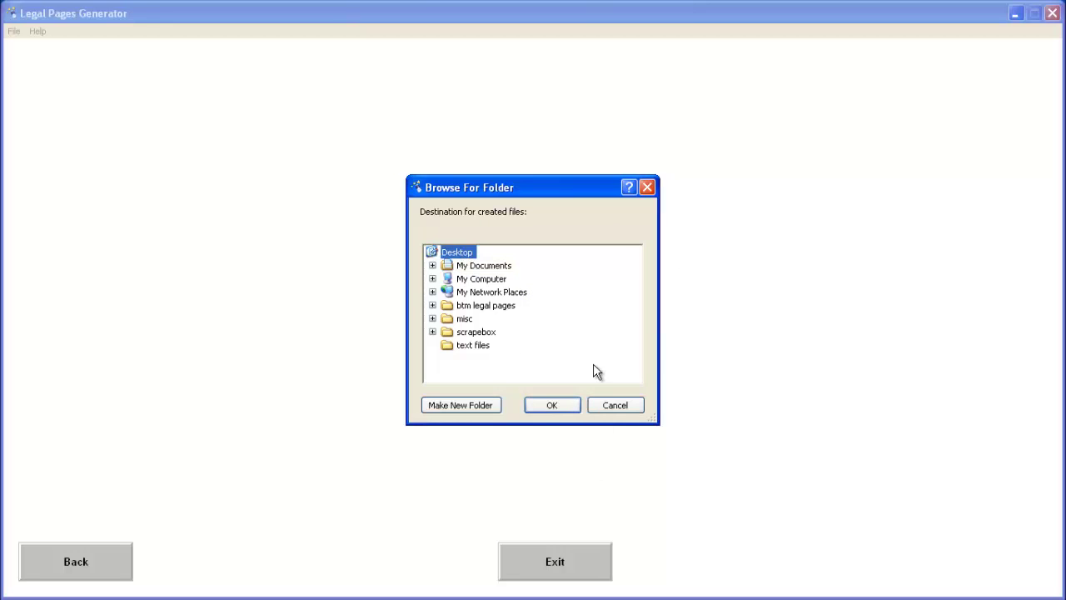
click(547, 408)
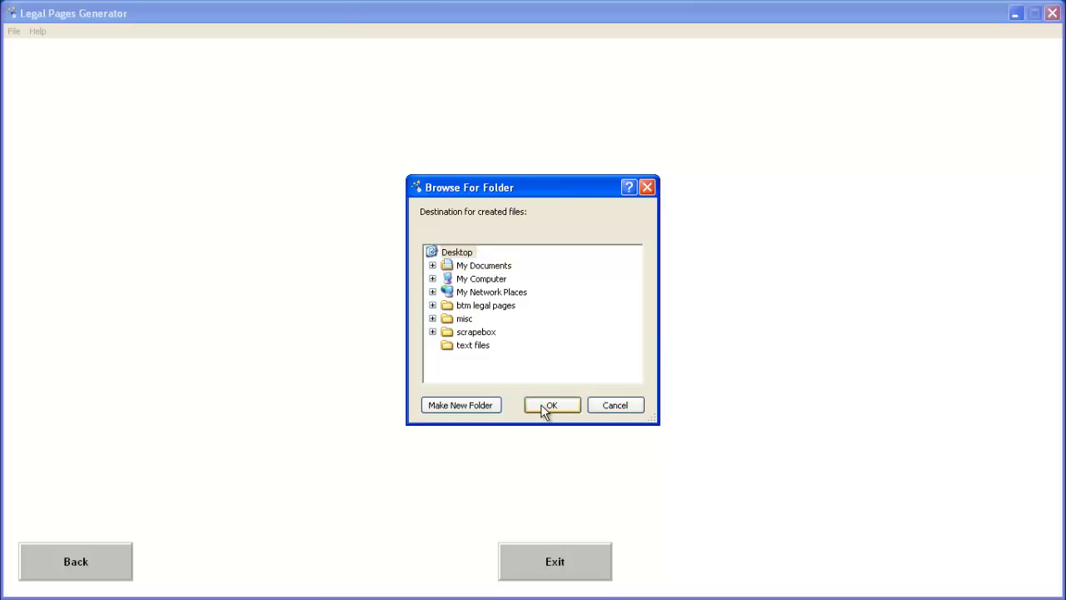
click(545, 407)
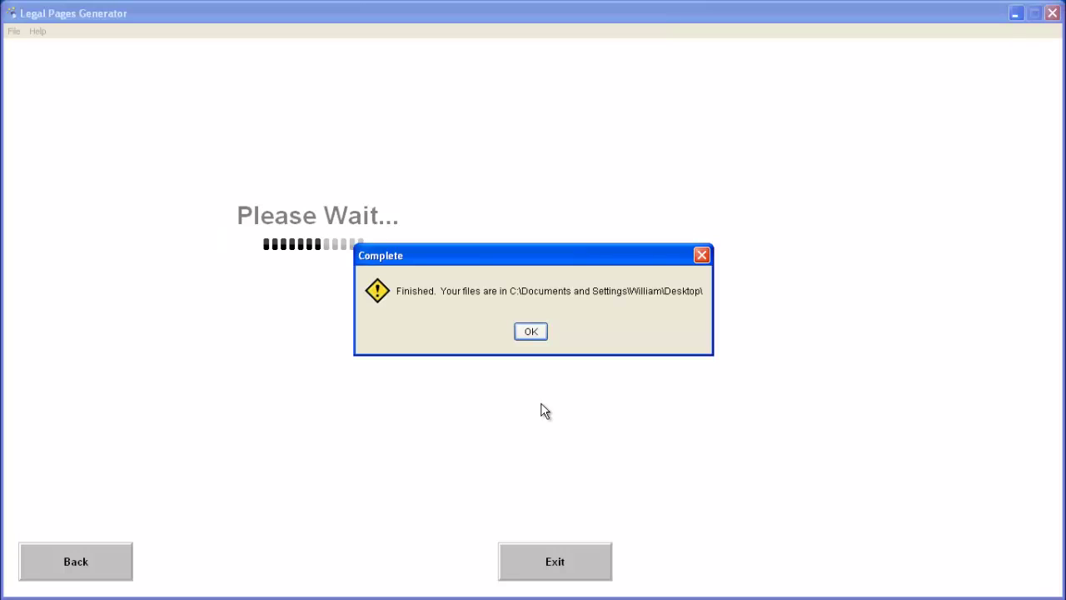
- Dismiss the Complete message that confirms the pages were generated
click(532, 337)
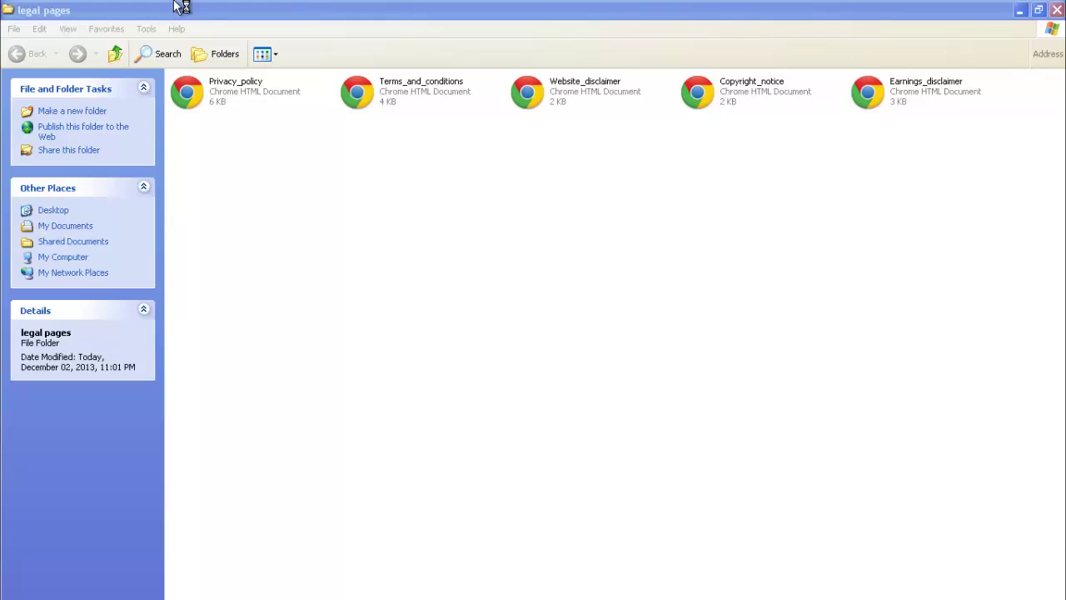
- Read through Privacy_policy in Chrome, then switch back to the legal pages folder
click(213, 85)
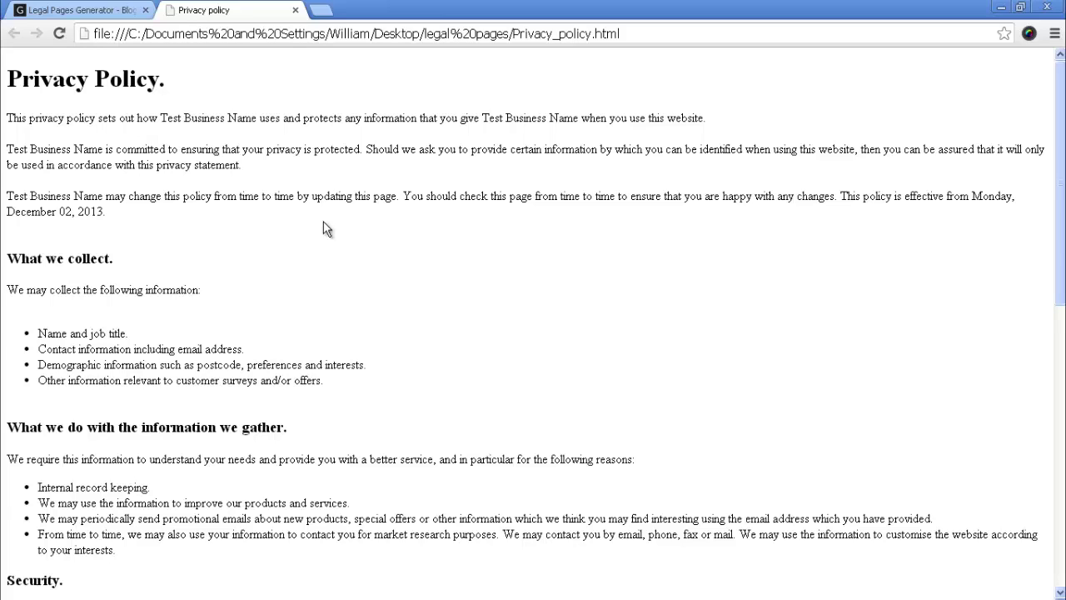
scroll(324, 229, down, 2)
scroll(323, 230, down, 3)
scroll(317, 225, down, 3)
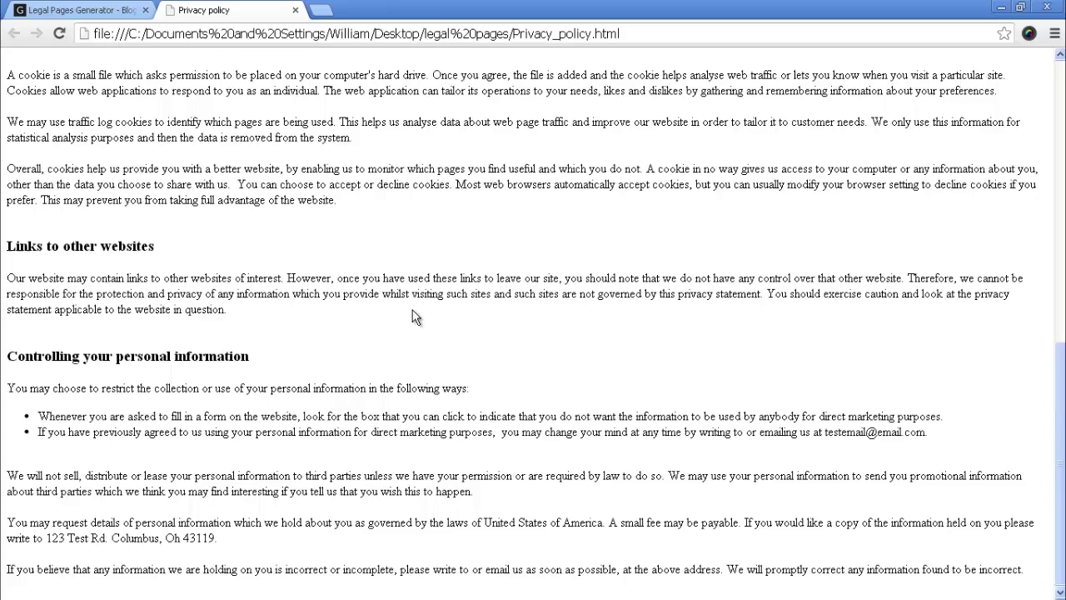
scroll(553, 326, up, 4)
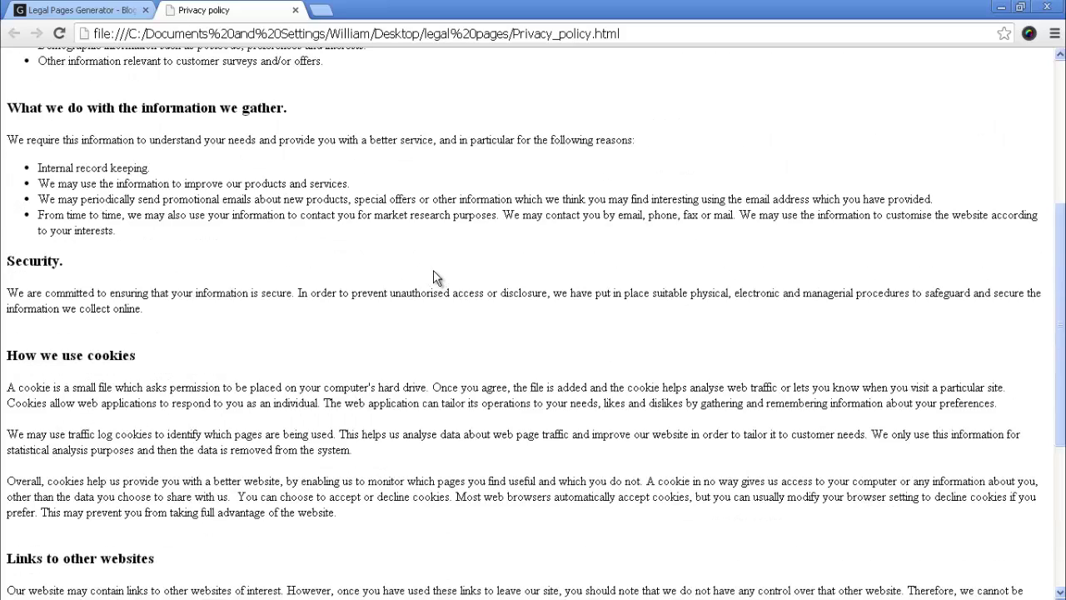
scroll(435, 274, up, 3)
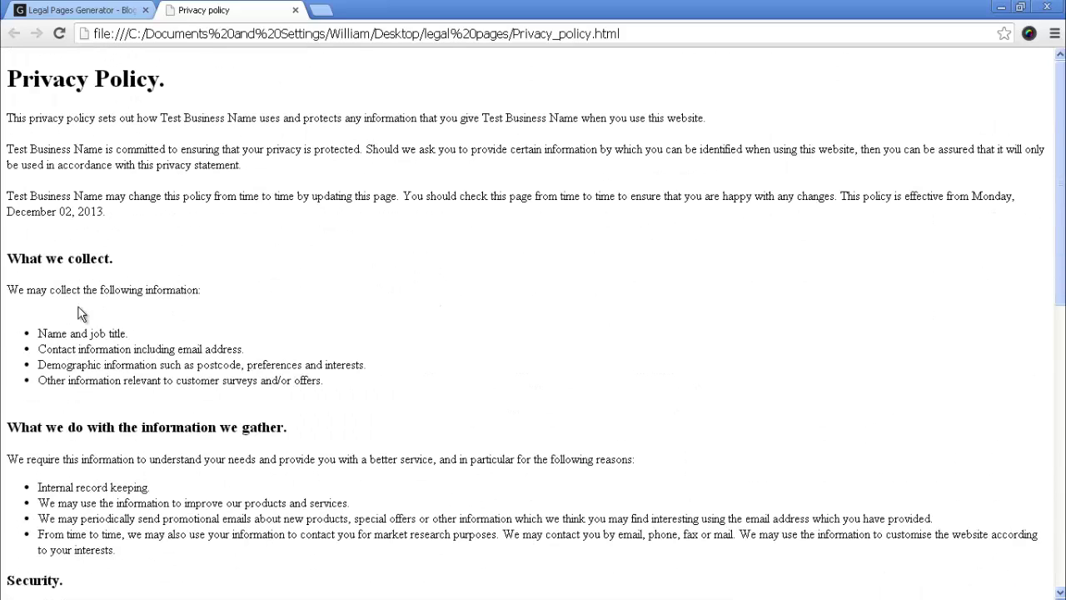
key(alt+Tab)
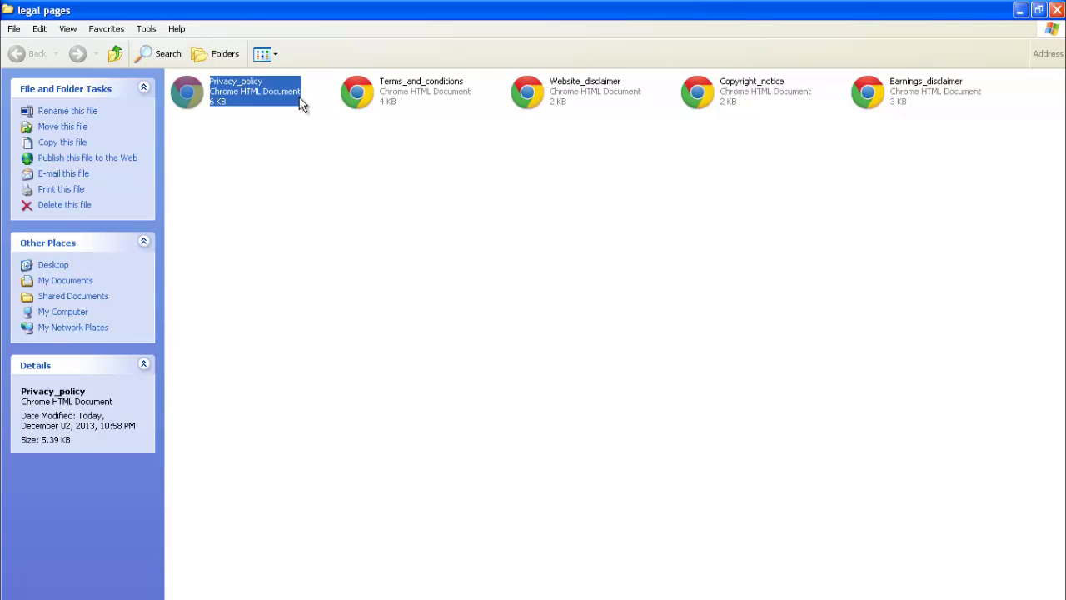
mouse_move(250, 92)
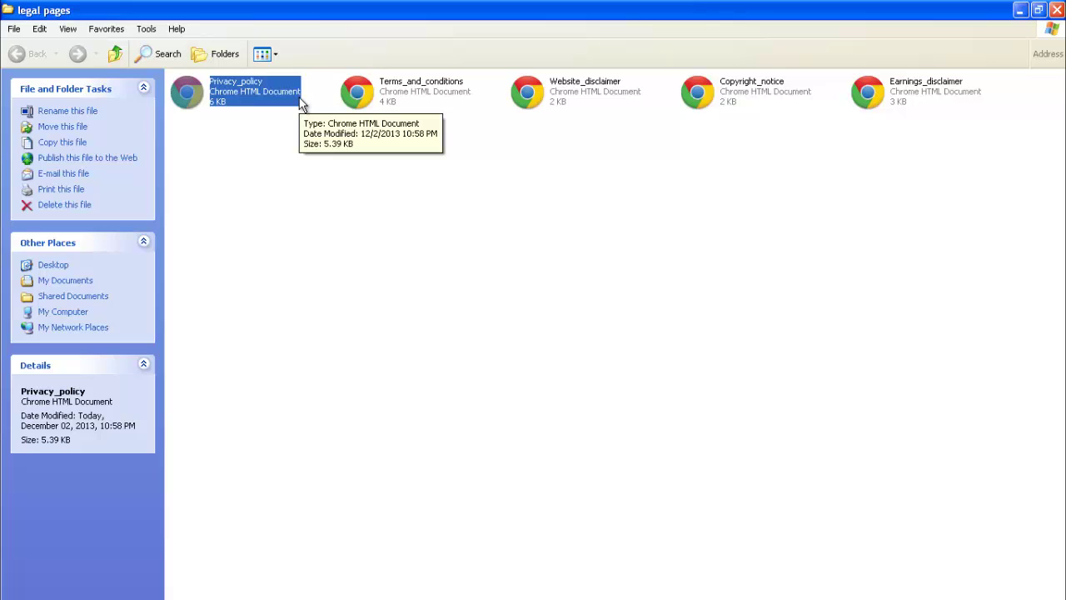
- Reopen Privacy_policy from the legal pages folder in Chrome
double_click(300, 100)
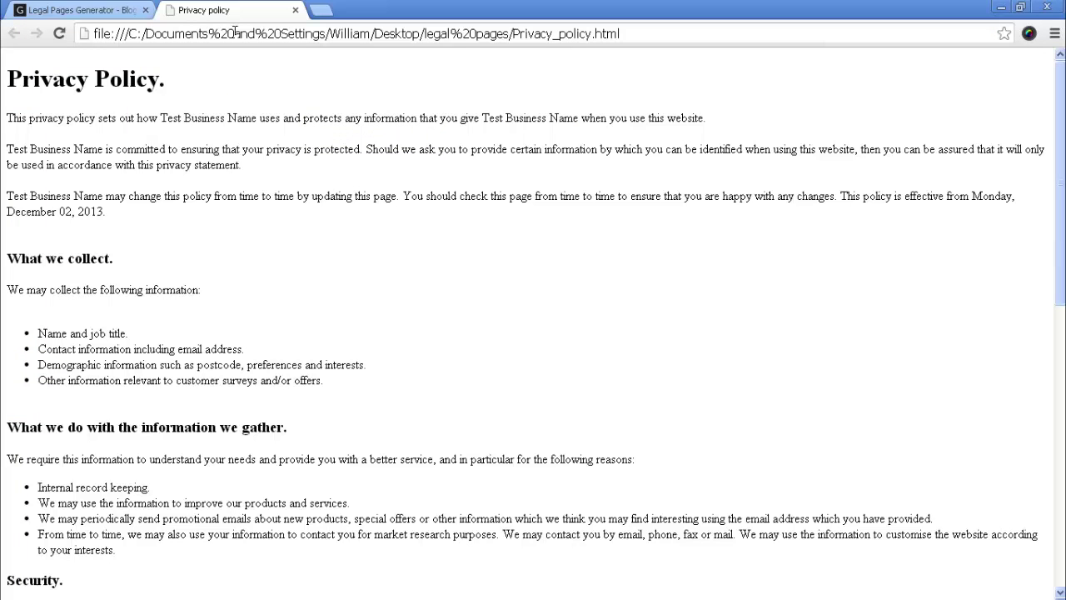